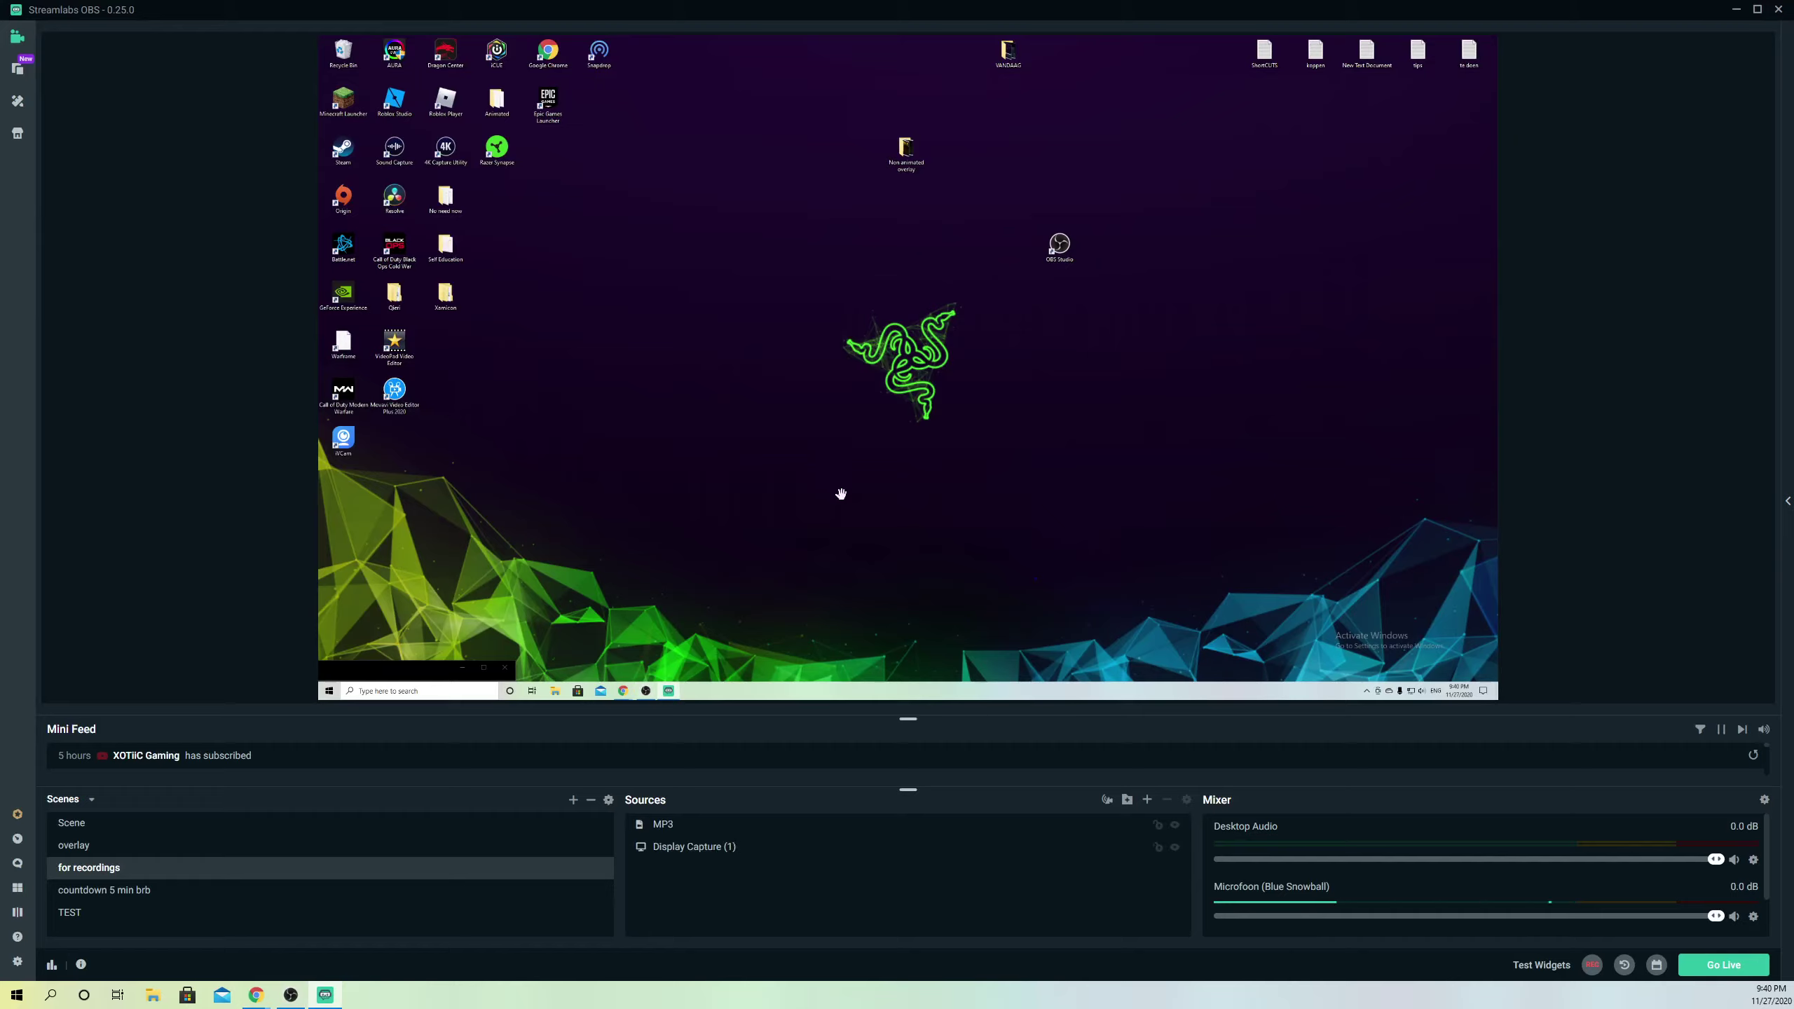
Step: Pick the Display Capture source type and choose to add it as a new source
{"action": "left_click", "coordinate": [1146, 803]}
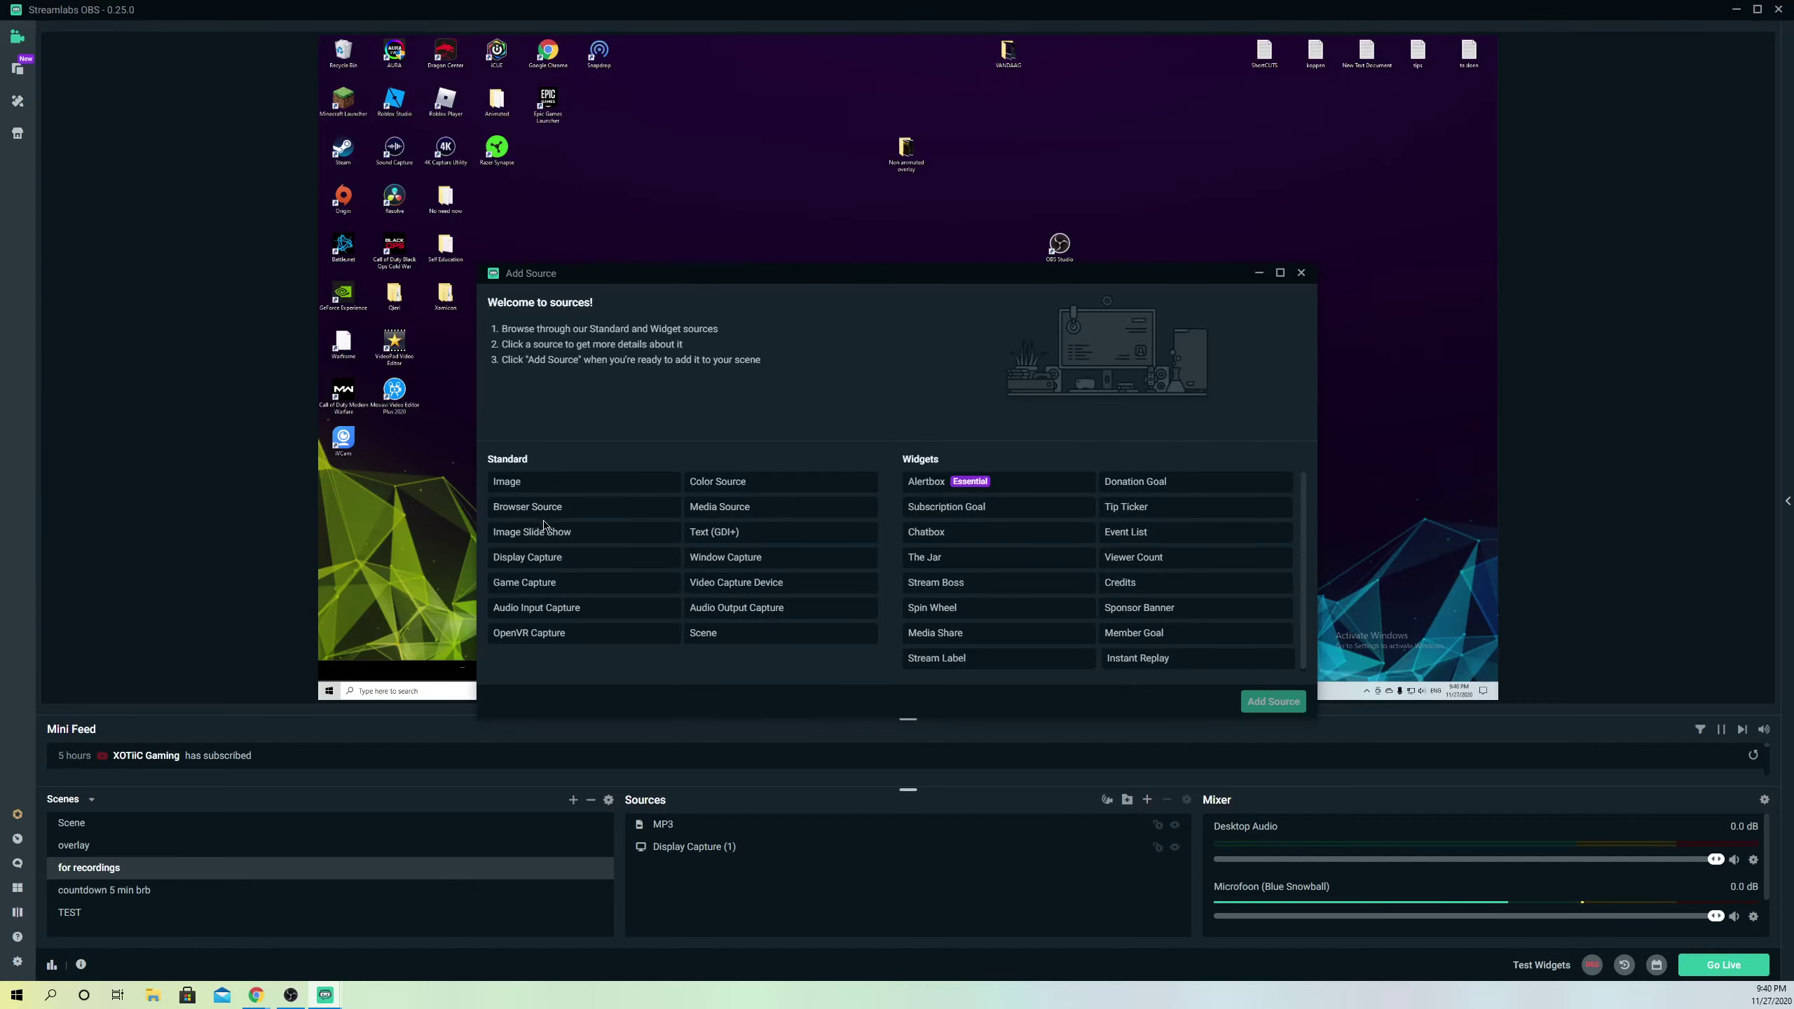
{"action": "left_click", "coordinate": [550, 565]}
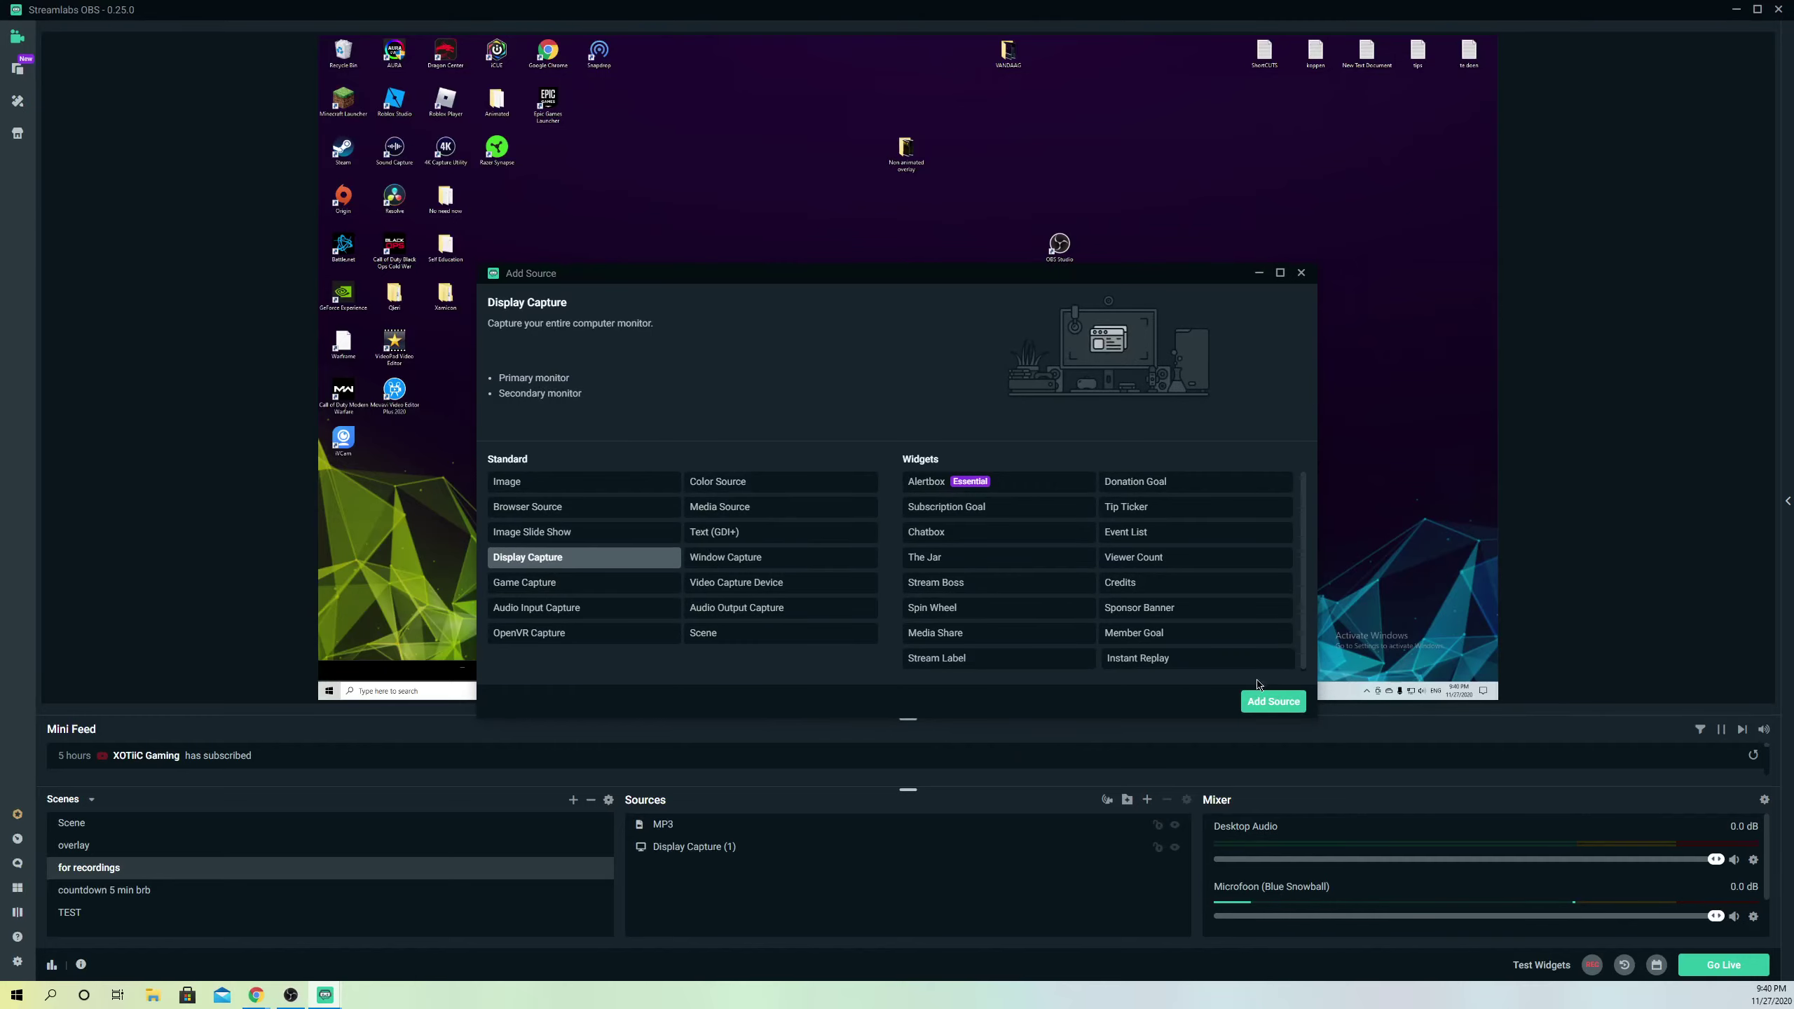
{"action": "left_click", "coordinate": [1272, 702]}
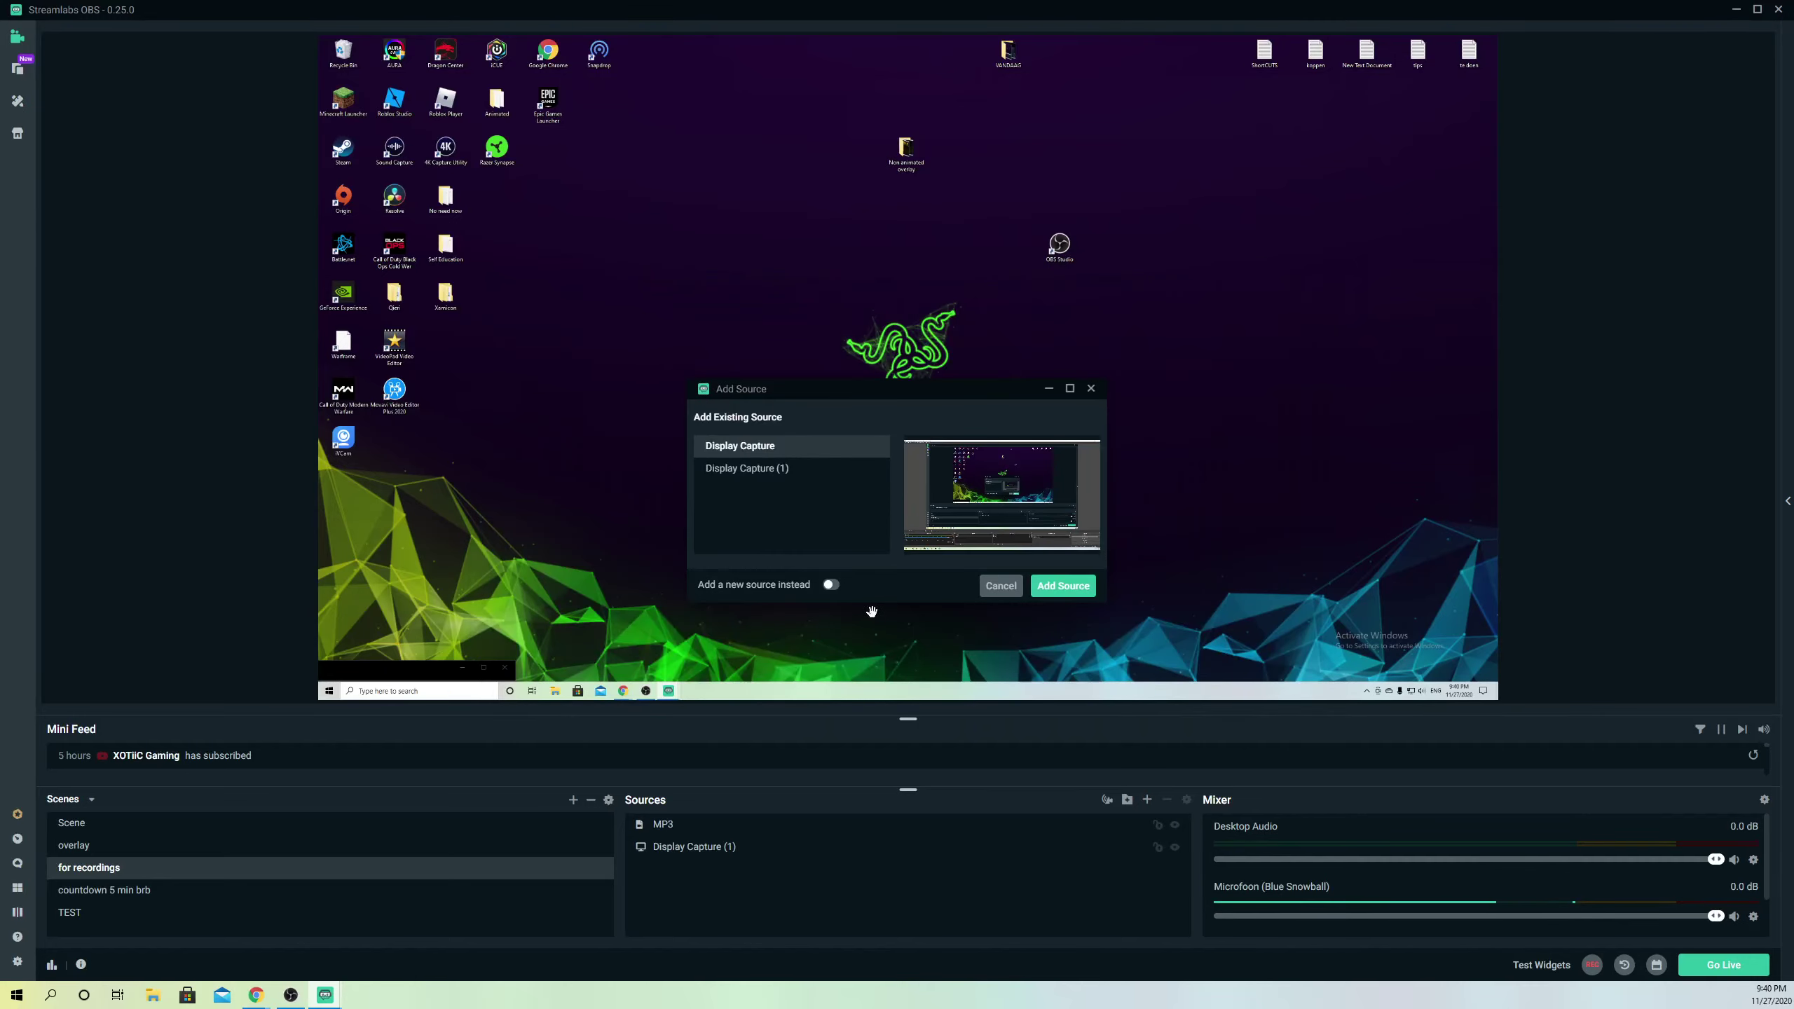
{"action": "left_click", "coordinate": [831, 585]}
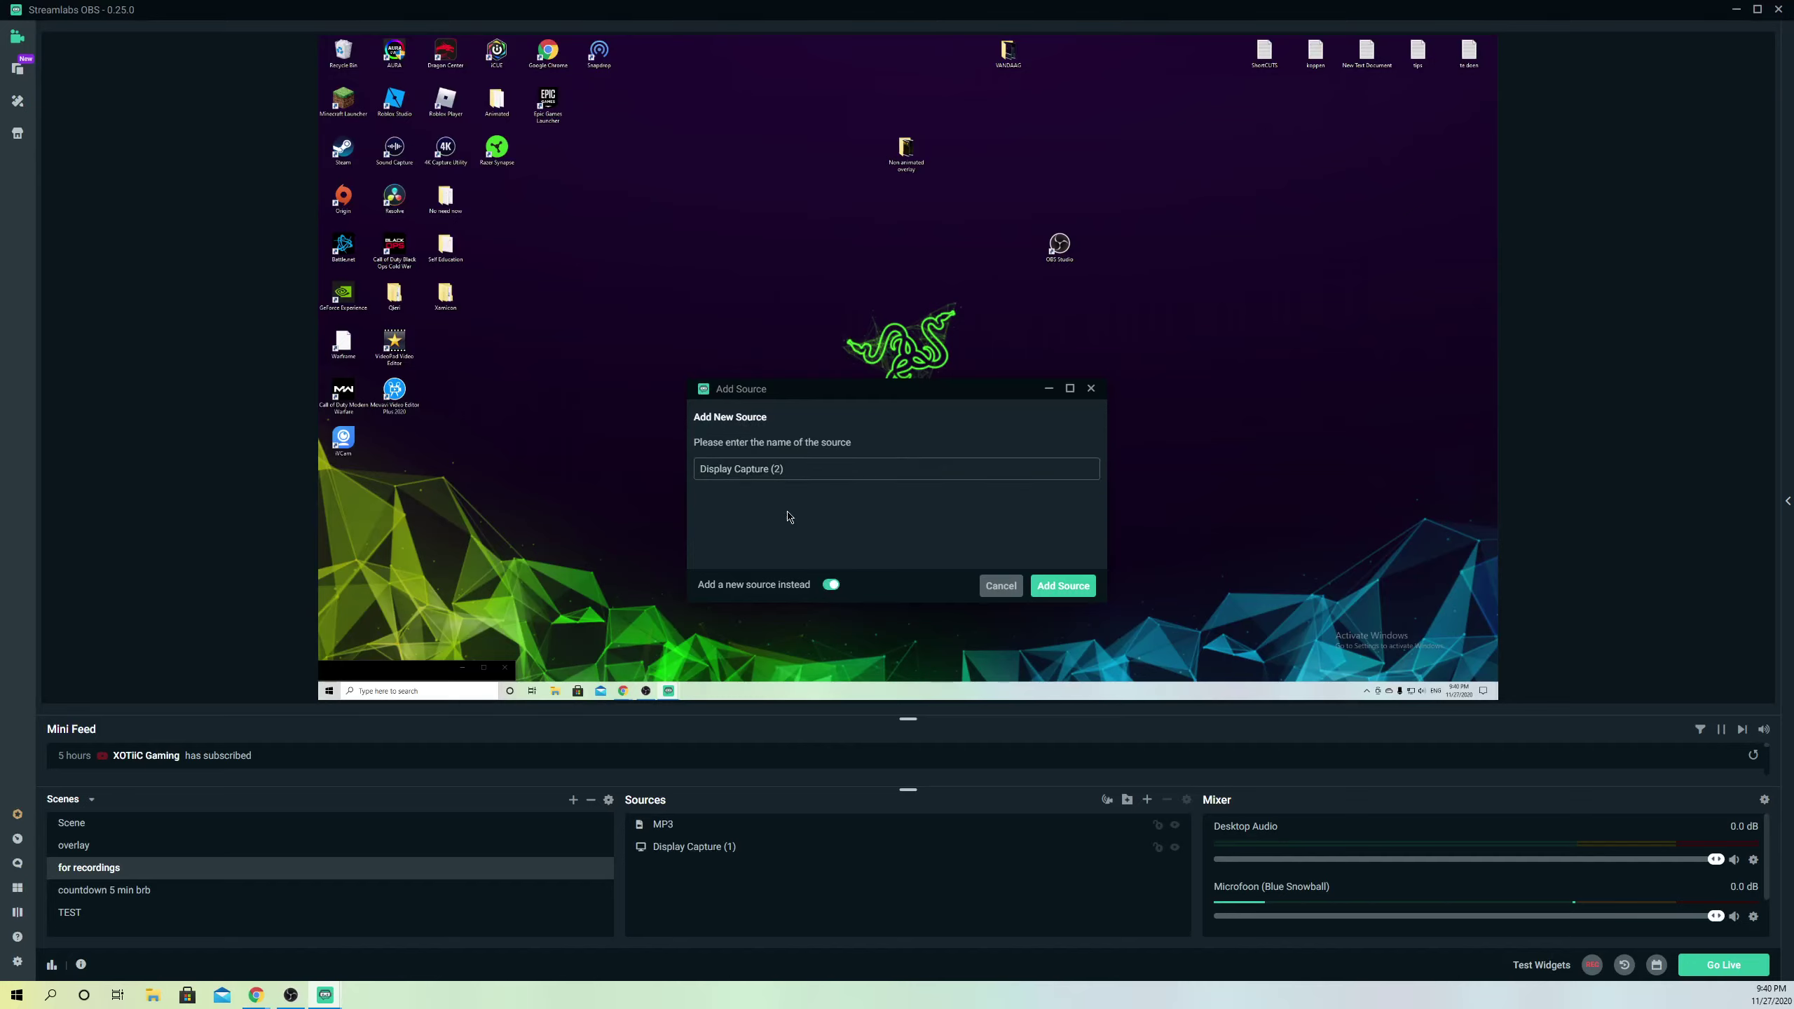
Step: Add Display Capture (2), turn Capture Cursor off, test-drag on the desktop, then turn it on
{"action": "left_click", "coordinate": [1054, 592]}
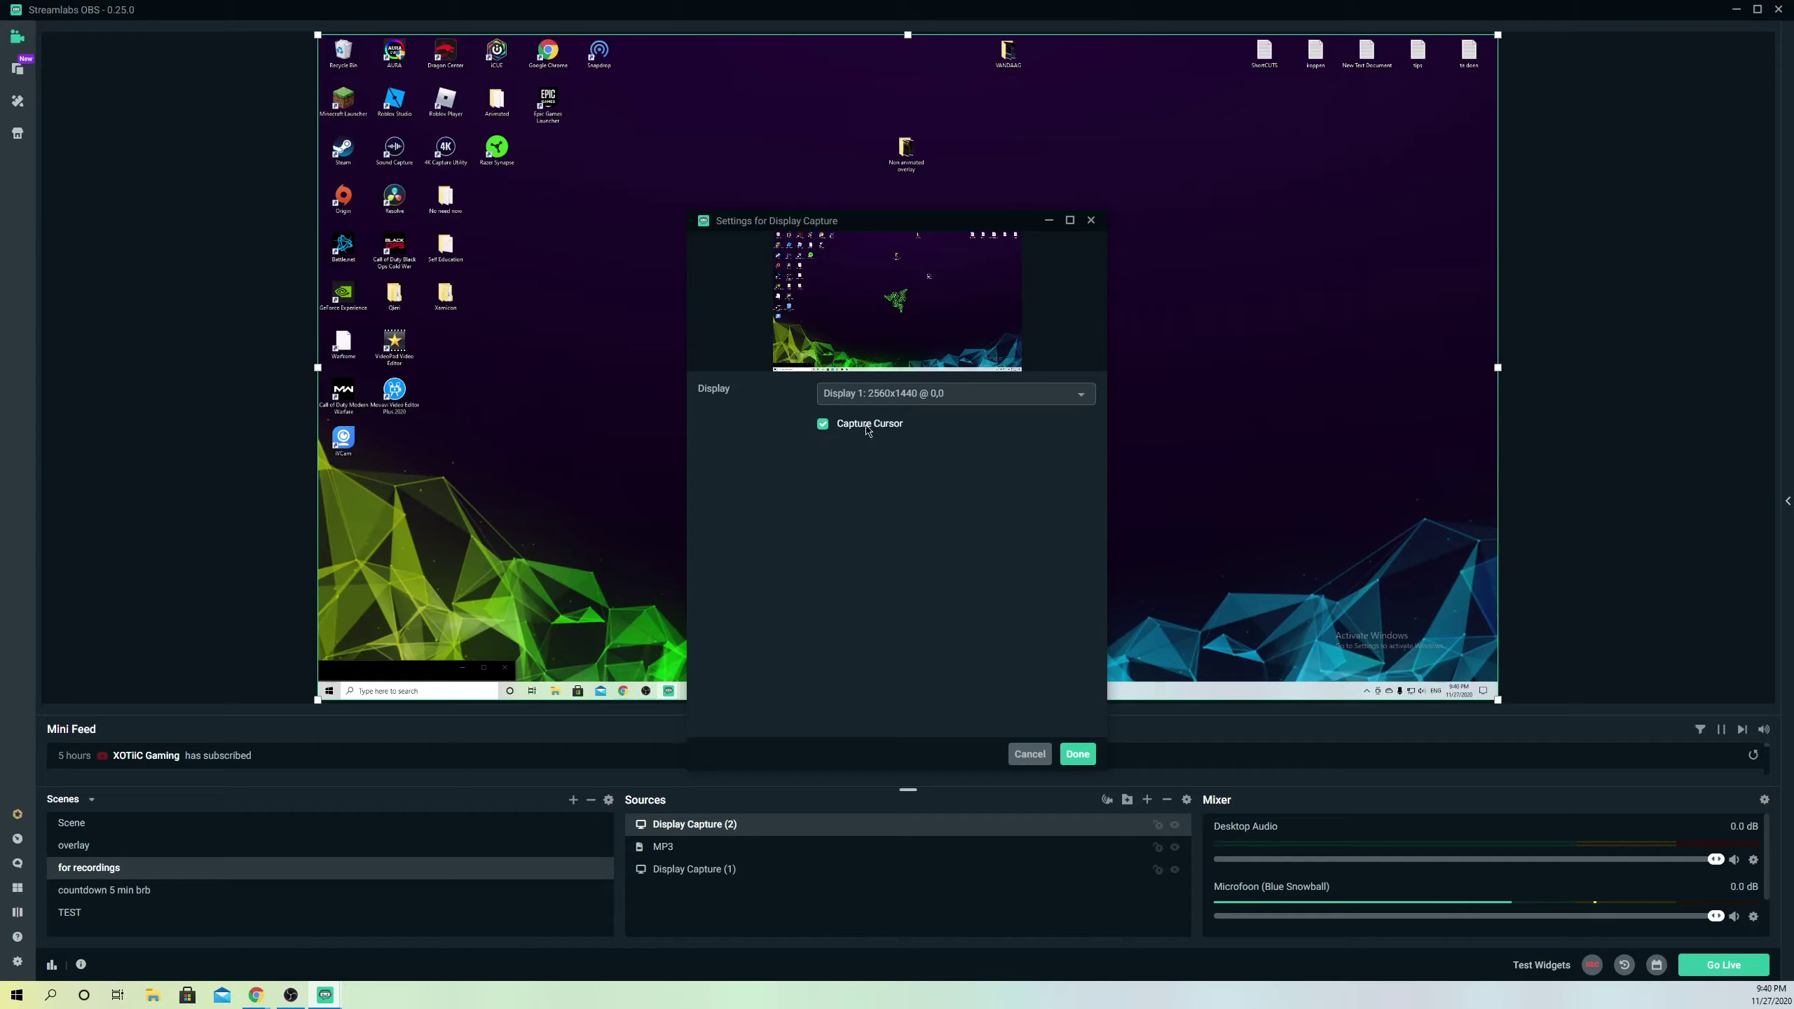
{"action": "left_click", "coordinate": [845, 429]}
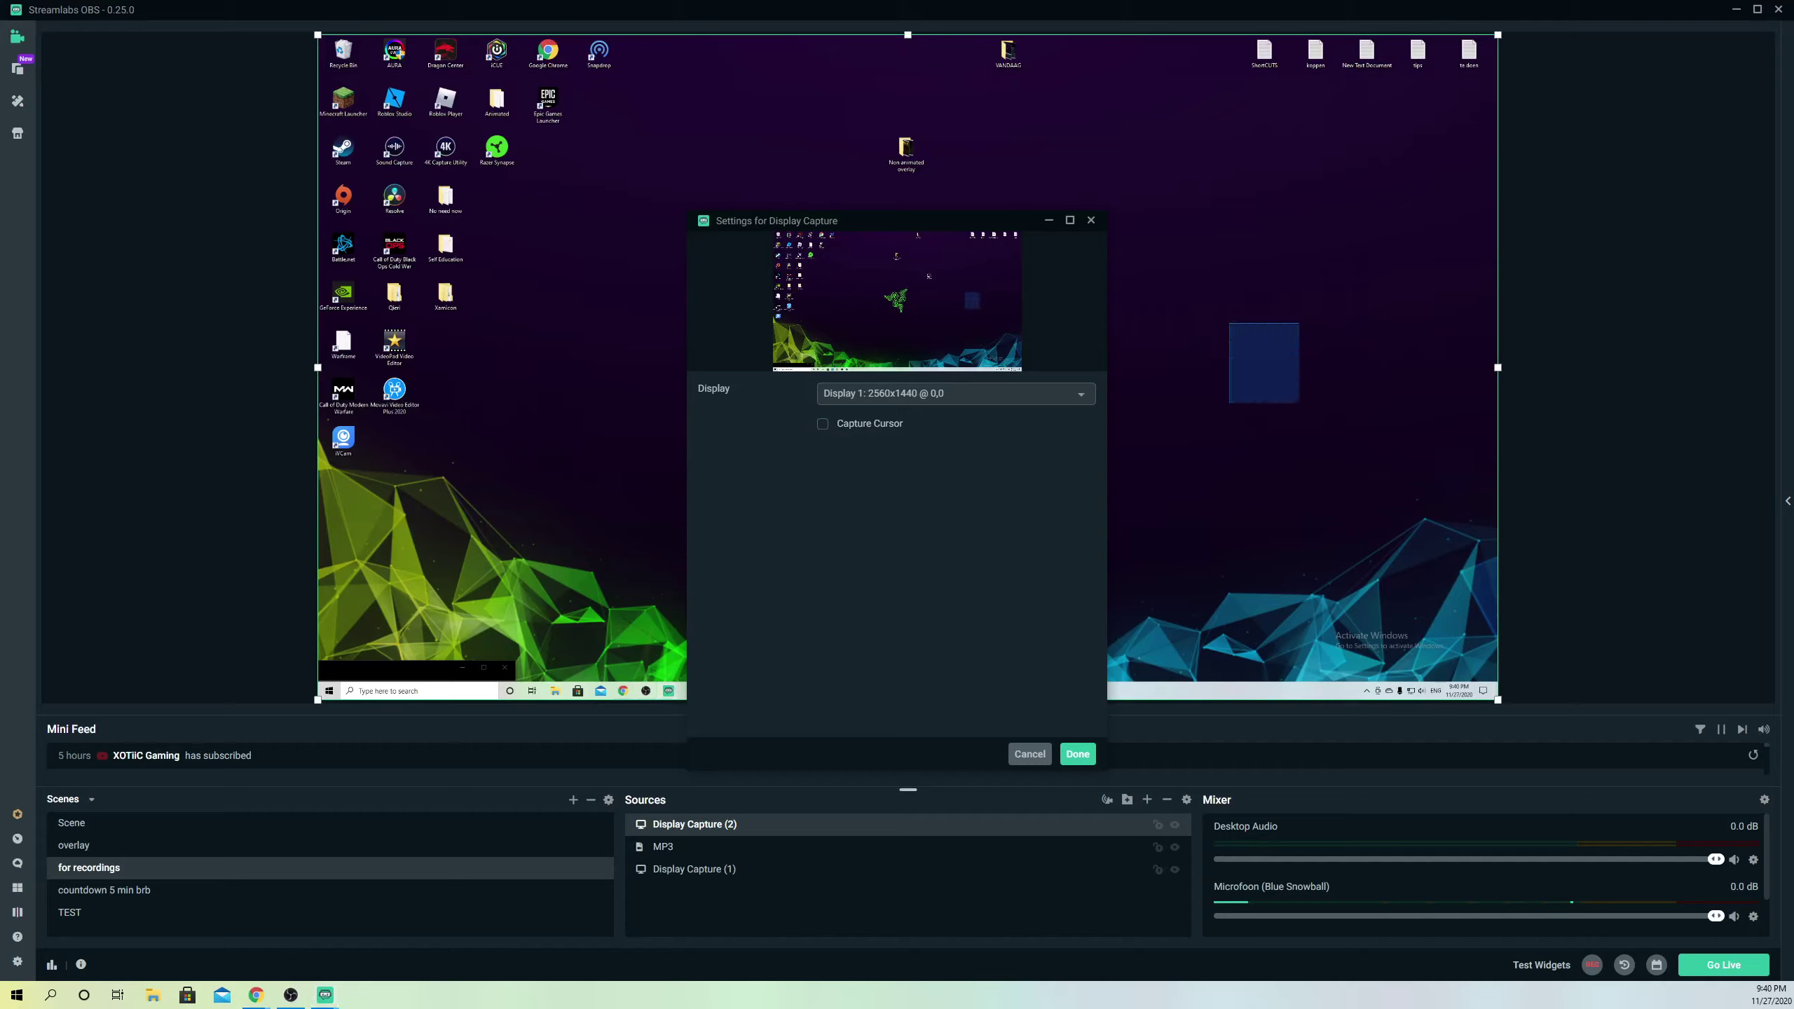
{"action": "left_click_drag", "start_coordinate": [1229, 321], "coordinate": [1300, 402]}
{"action": "left_click_drag", "start_coordinate": [1251, 212], "coordinate": [1312, 311]}
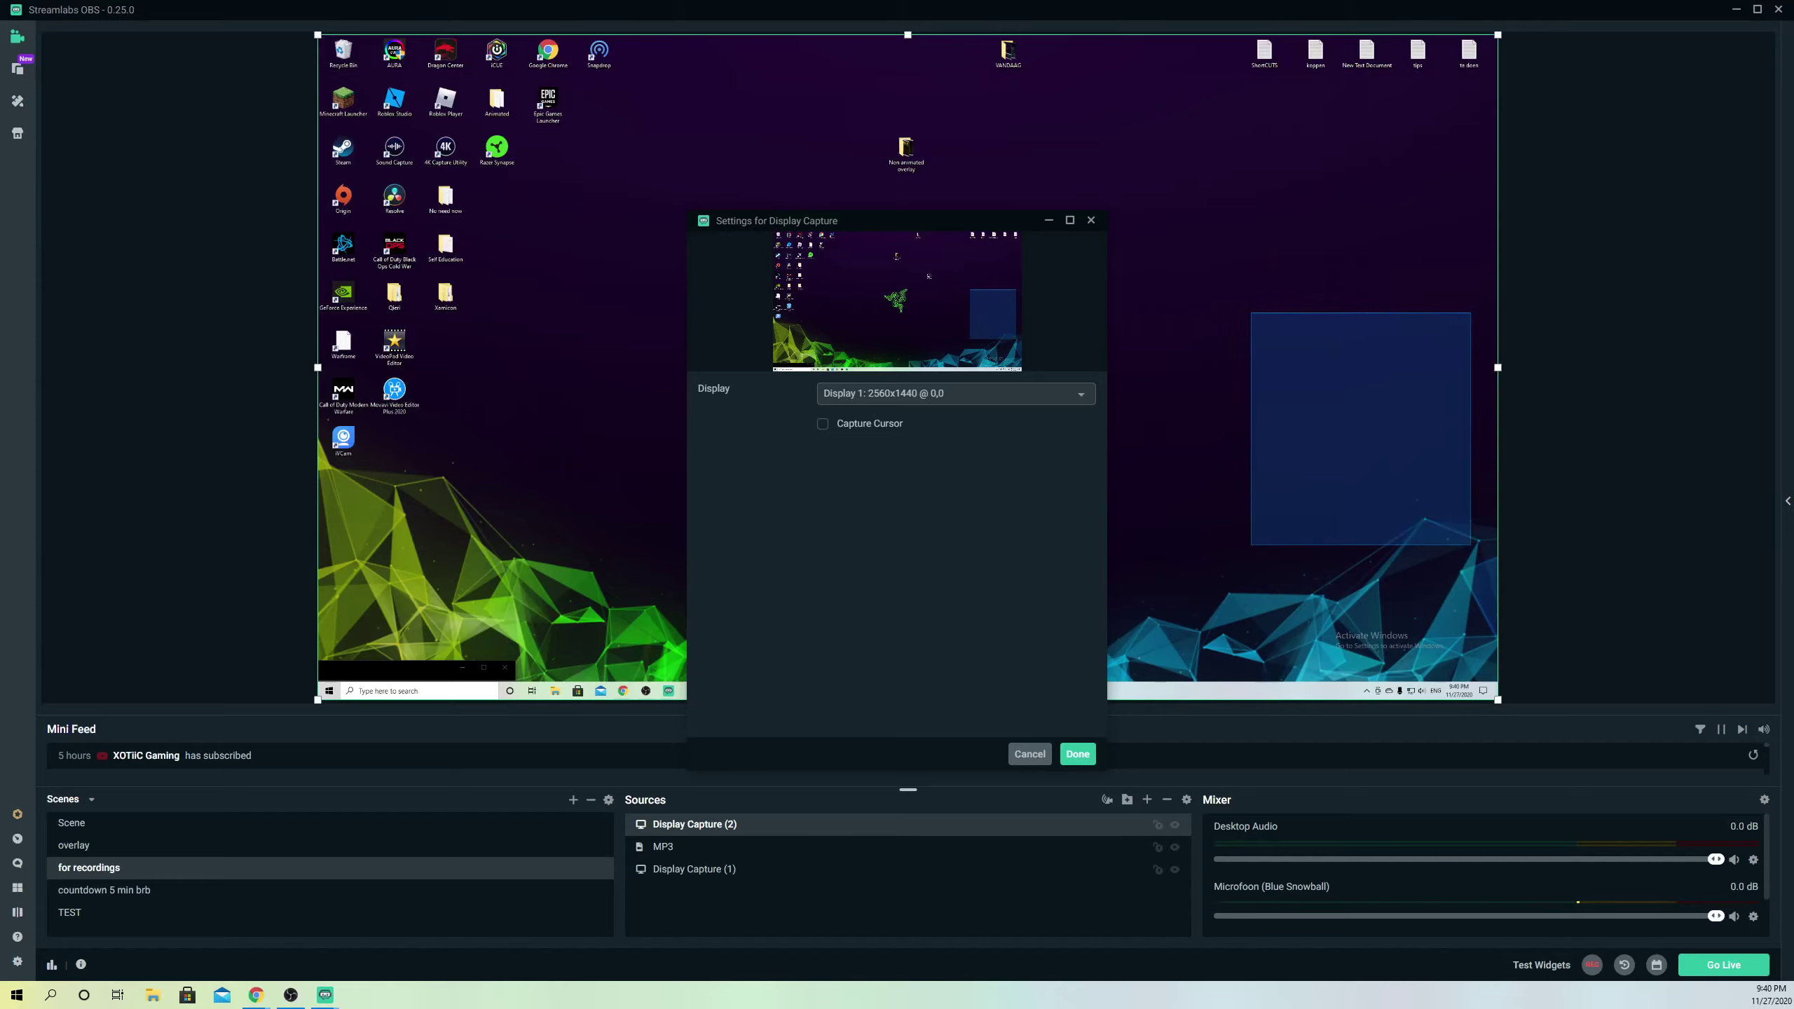
{"action": "left_click", "coordinate": [823, 424]}
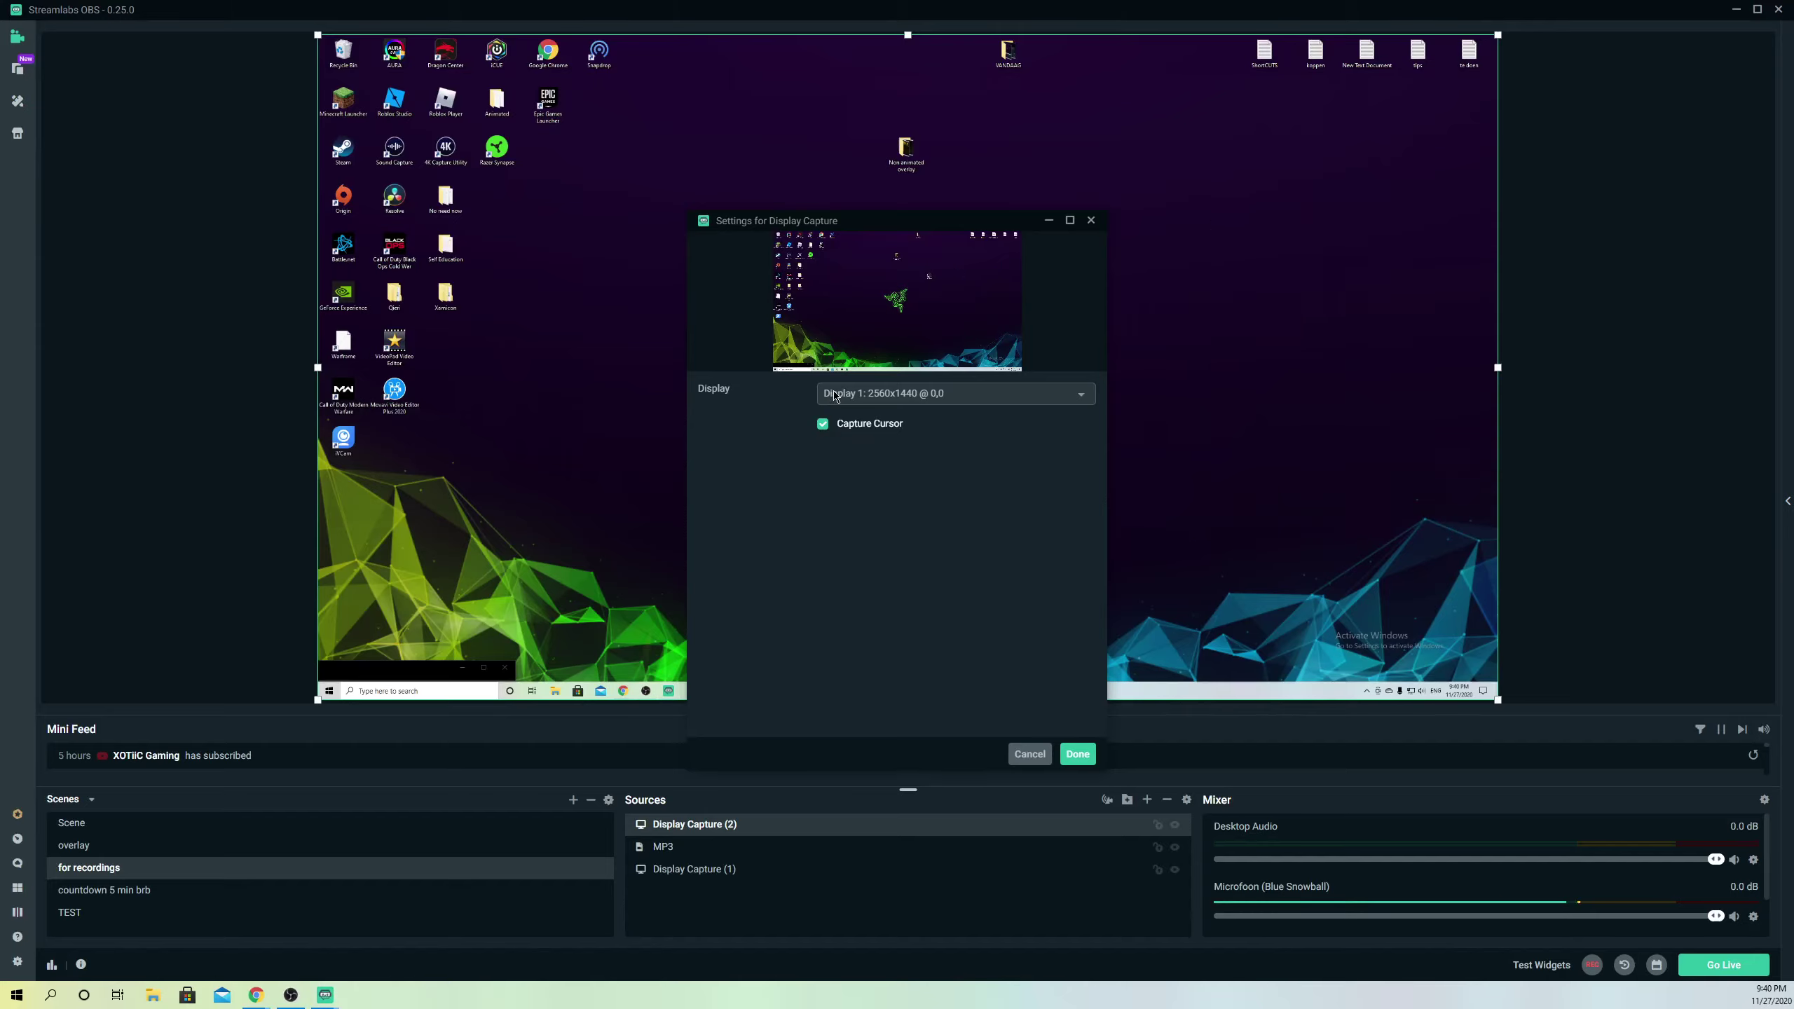
Step: Keep Display 1 as the captured display and close the settings with Done
{"action": "left_click", "coordinate": [875, 399]}
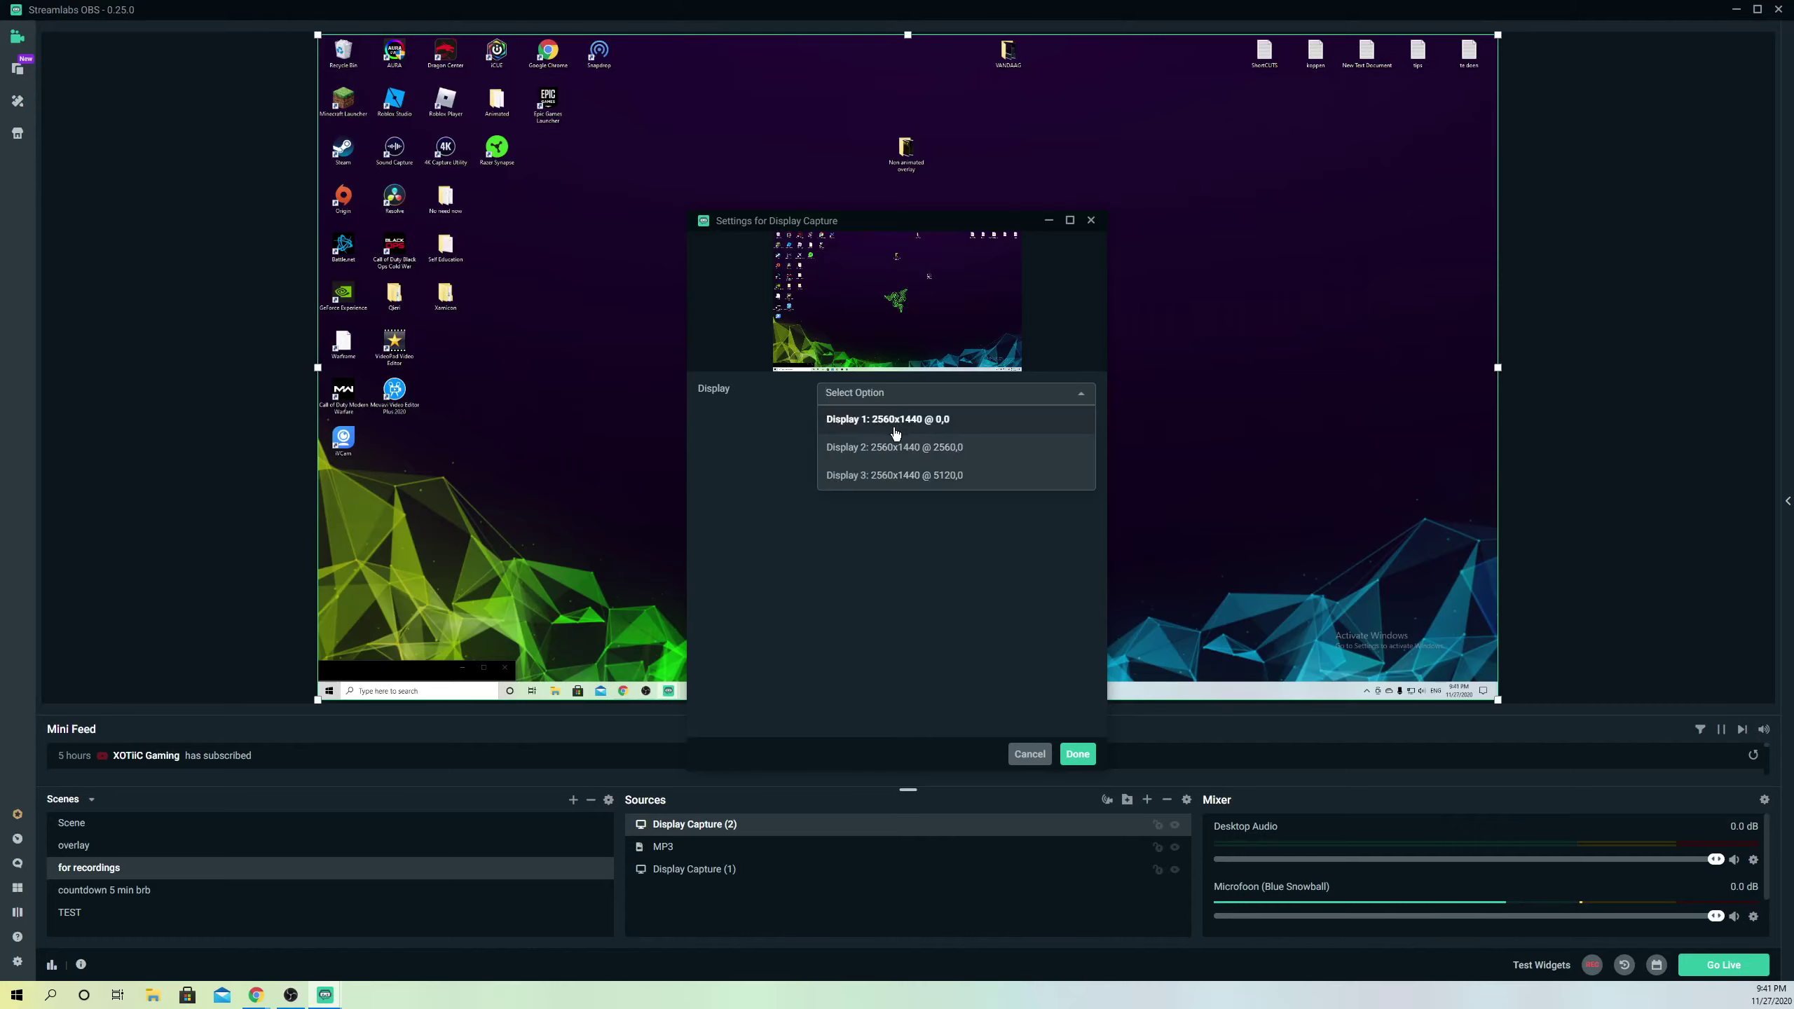
{"action": "left_click", "coordinate": [897, 422]}
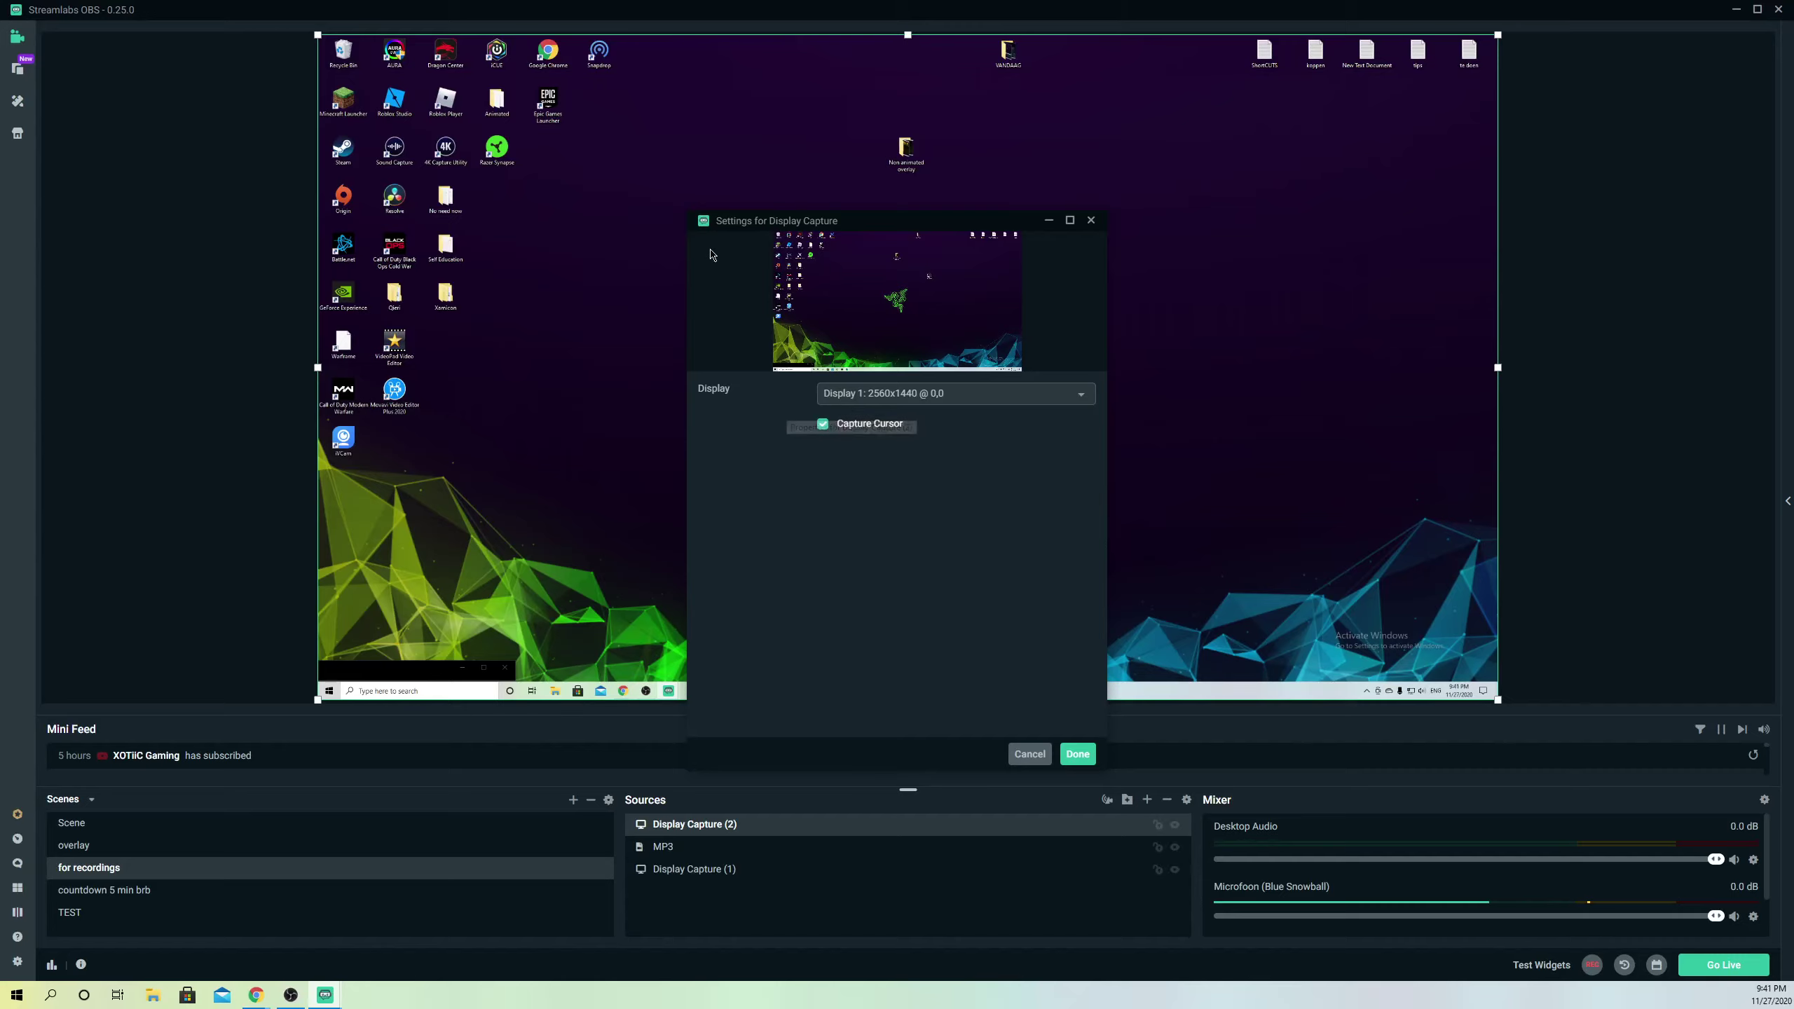
{"action": "left_click", "coordinate": [1078, 754]}
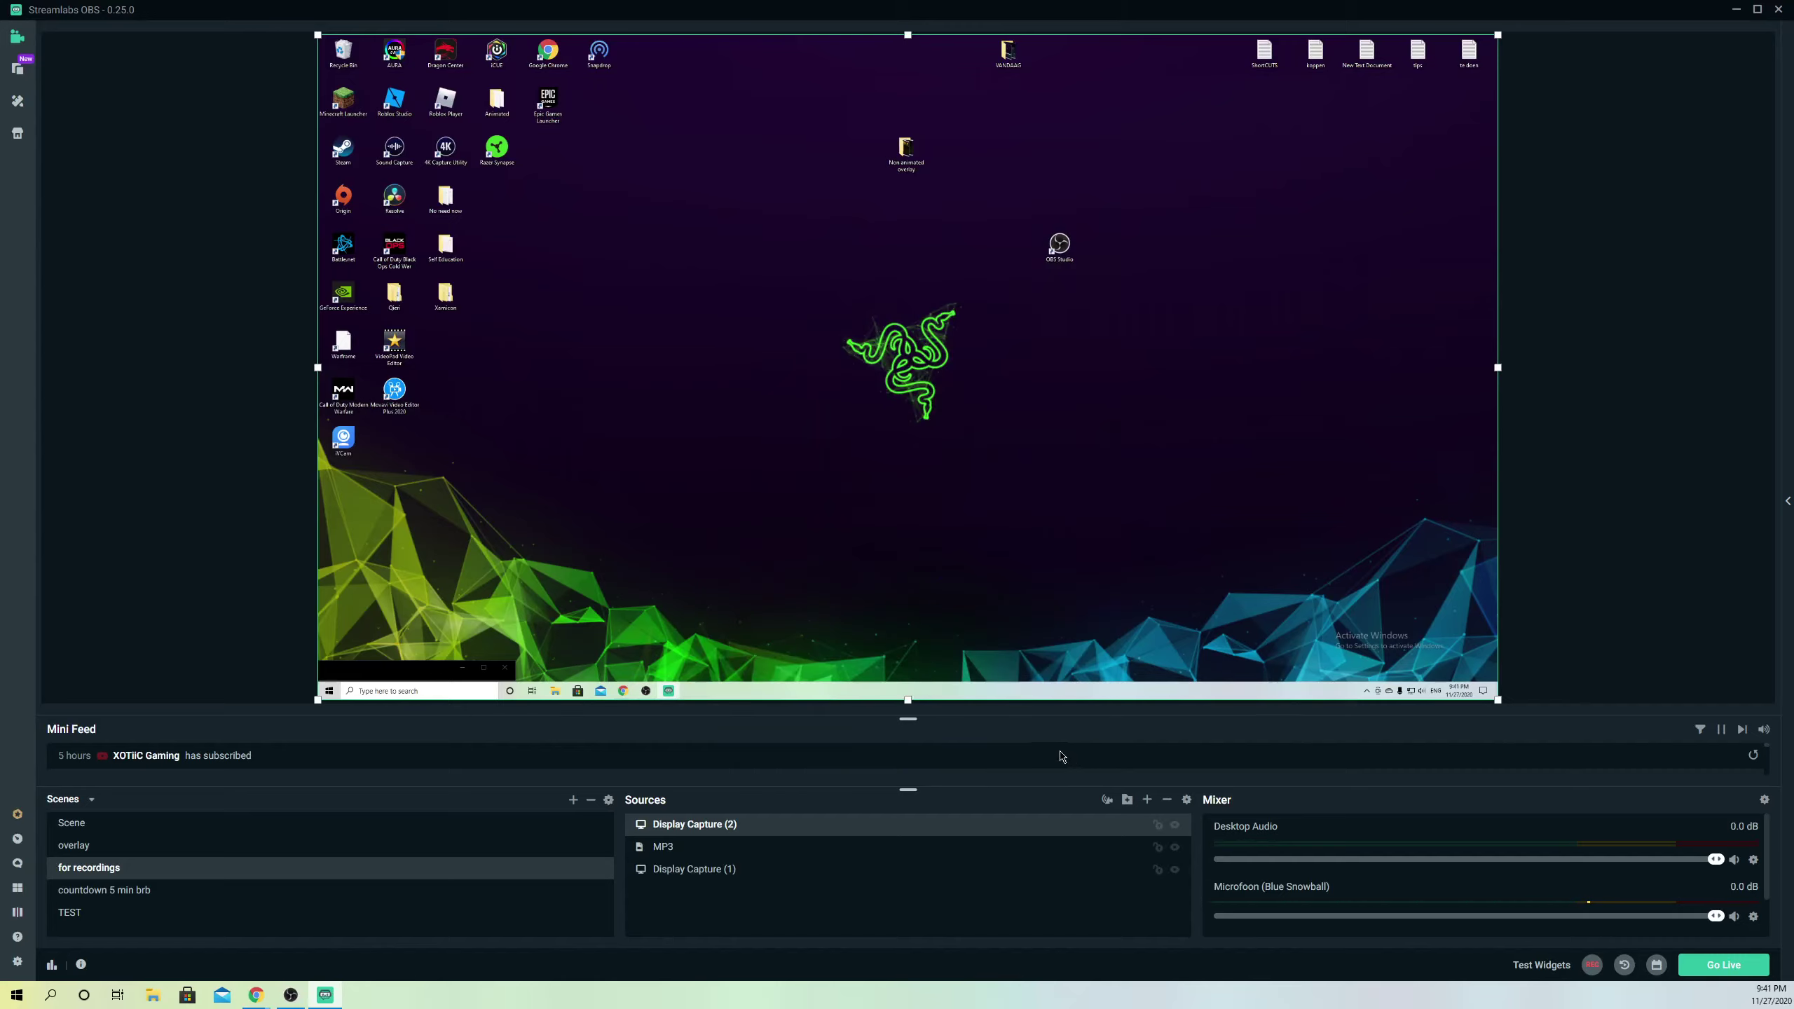
Step: Reopen Display Capture (2) settings and toggle Capture Cursor off and back on
{"action": "mouse_move", "coordinate": [694, 824]}
{"action": "double_click", "coordinate": [744, 825]}
{"action": "left_click", "coordinate": [823, 423]}
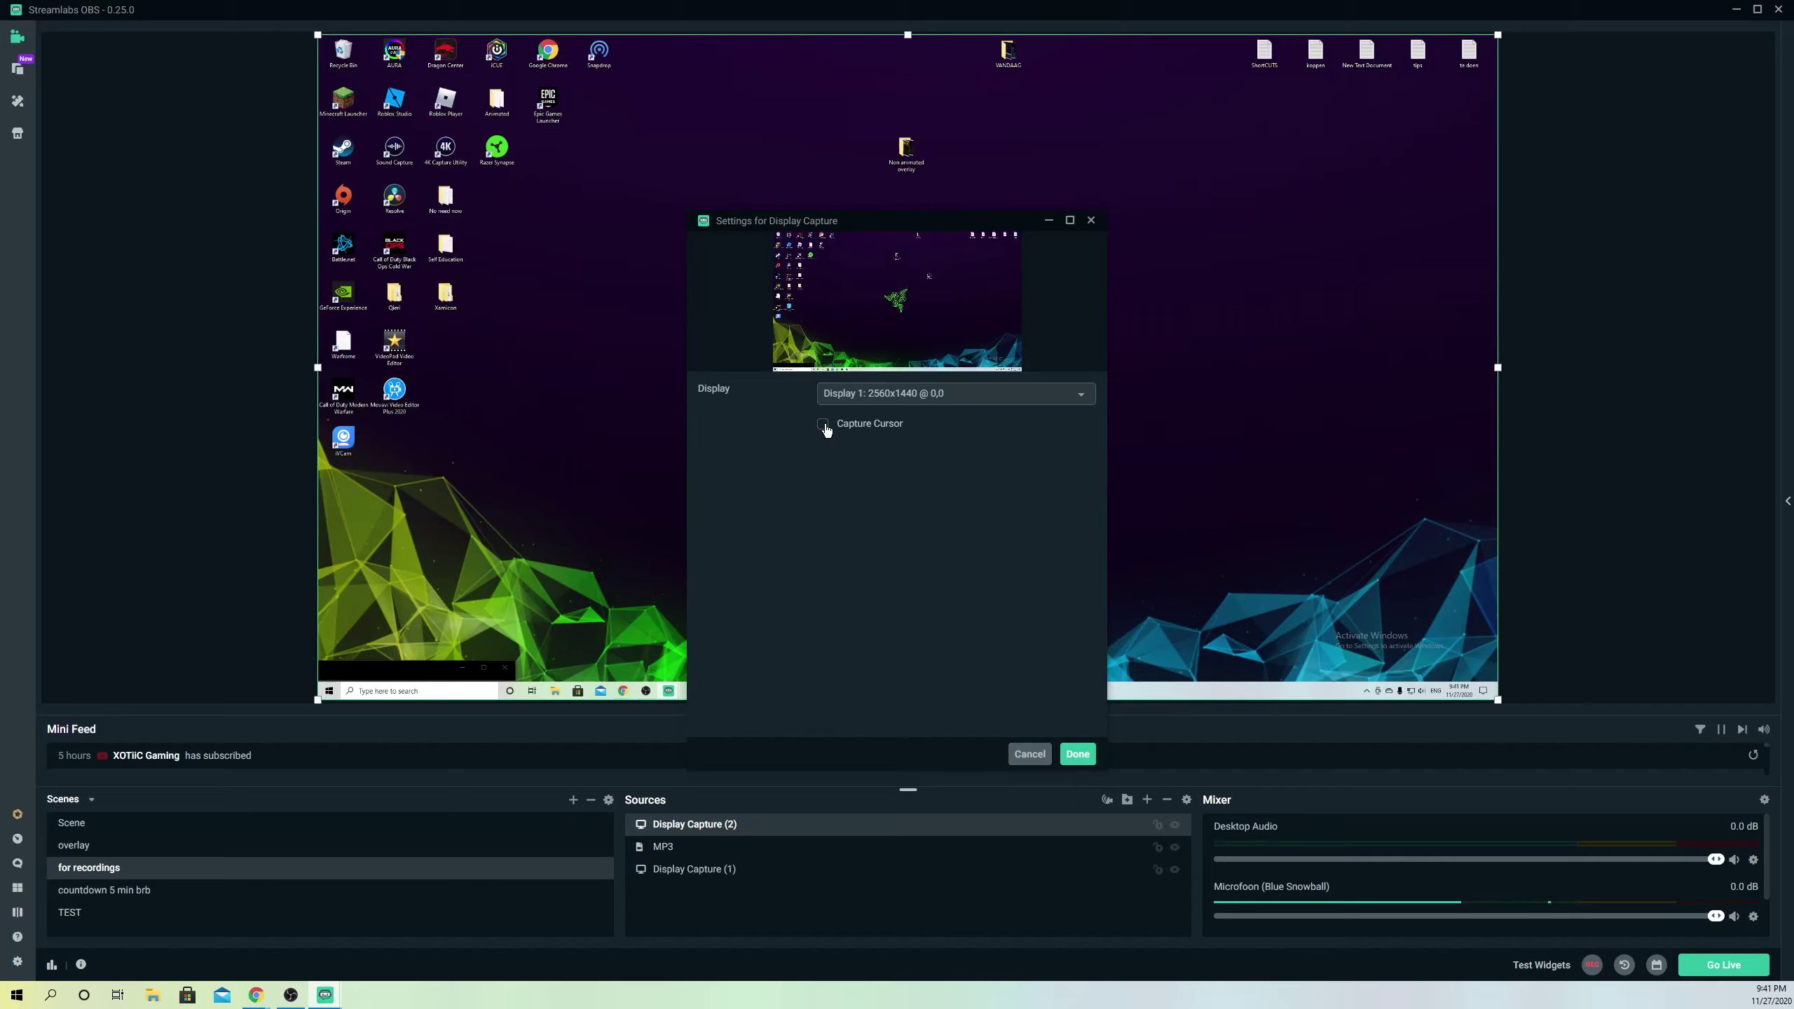
{"action": "left_click", "coordinate": [824, 423]}
{"action": "left_click", "coordinate": [1078, 756]}
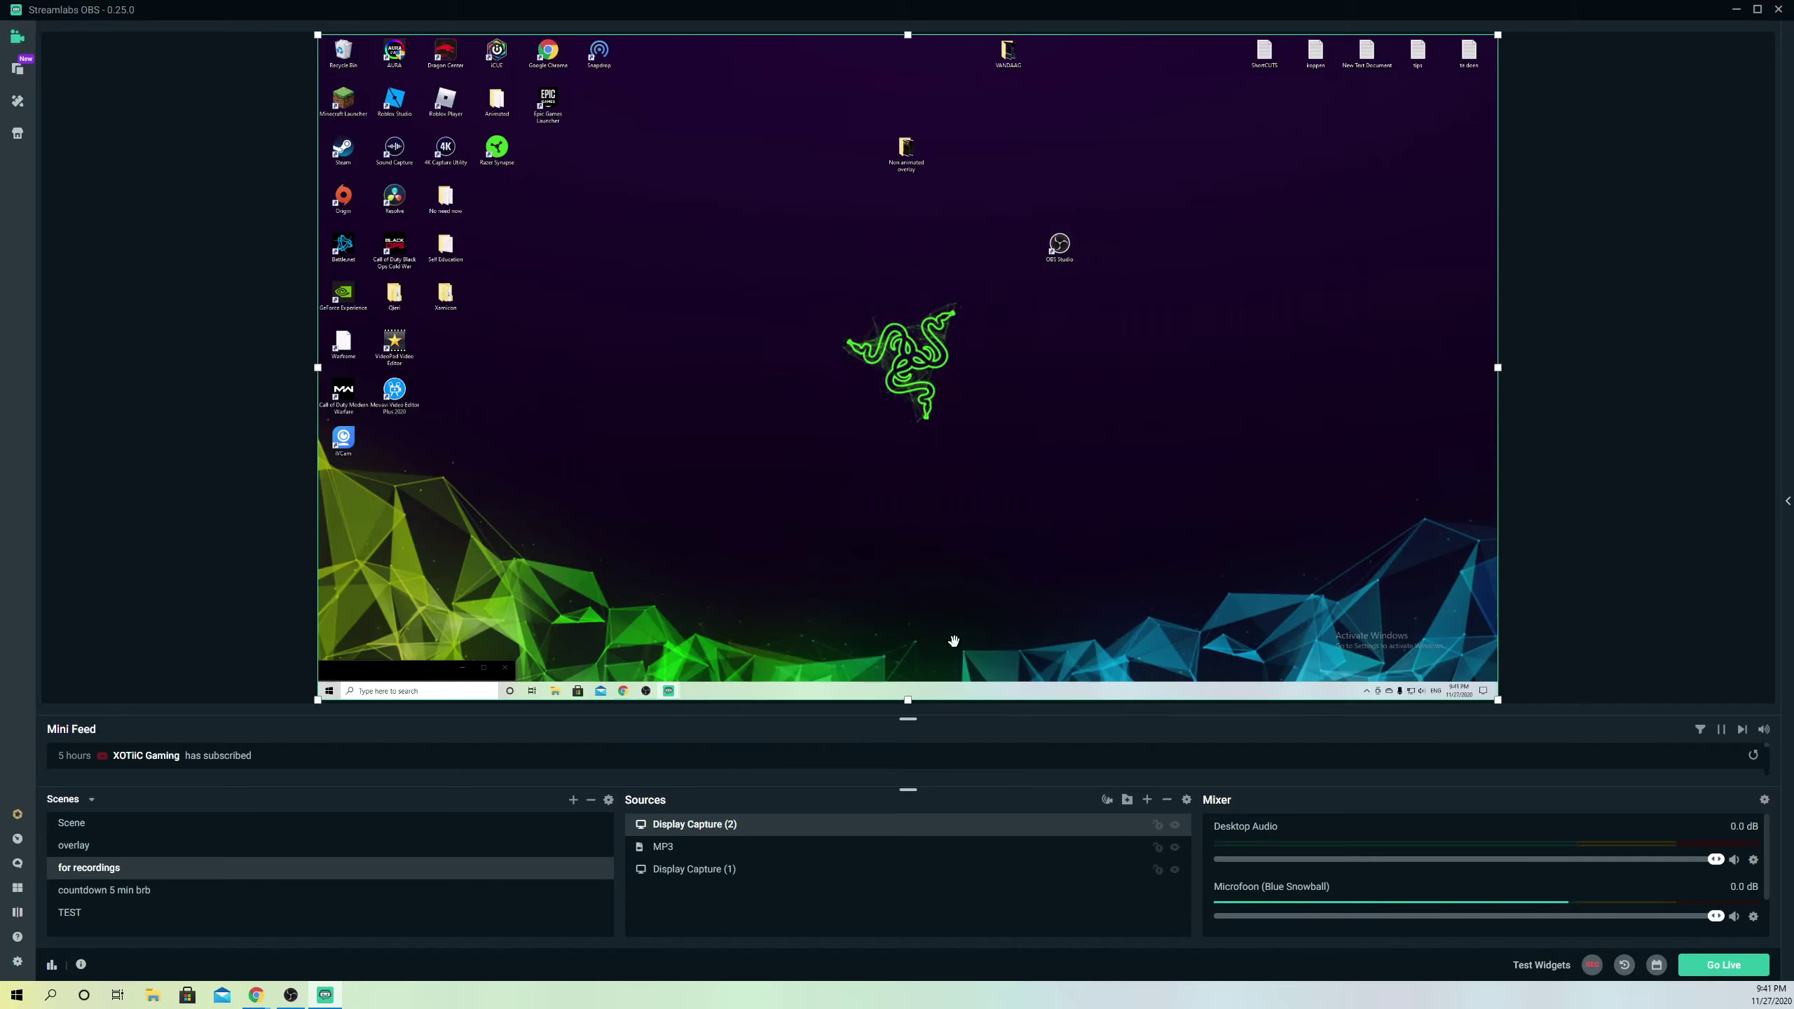